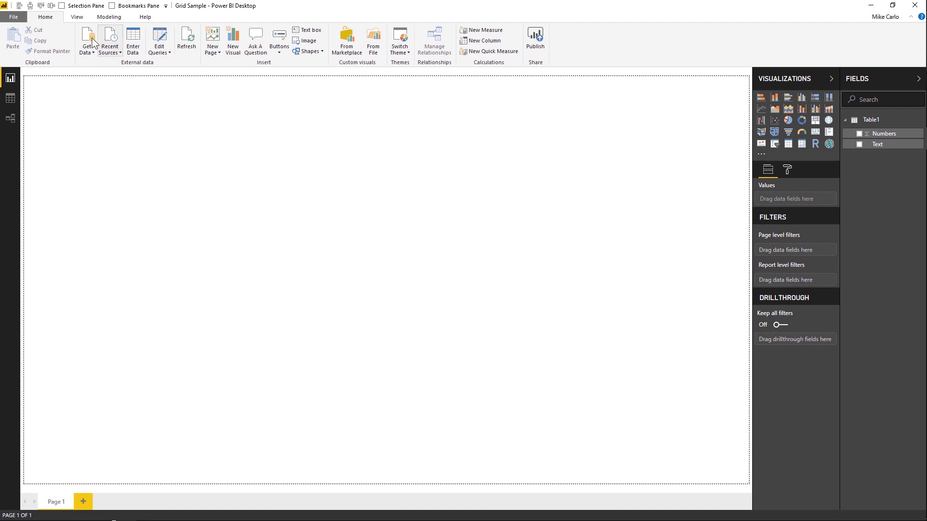
# Turn on Show Gridlines in the View tab so a dotted grid covers the empty page
pyautogui.click(79, 18)
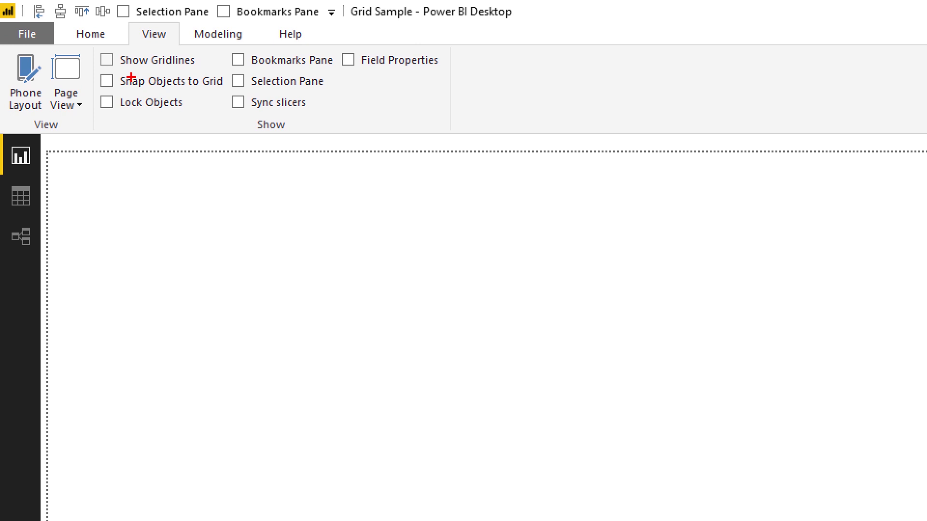
pyautogui.moveTo(102, 75); pyautogui.dragTo(197, 72)
pyautogui.press('Escape')
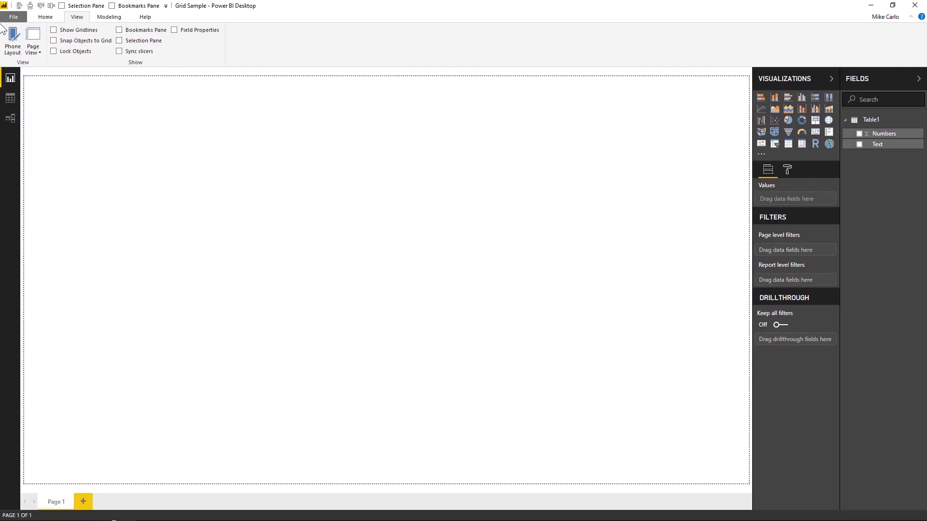
pyautogui.click(54, 29)
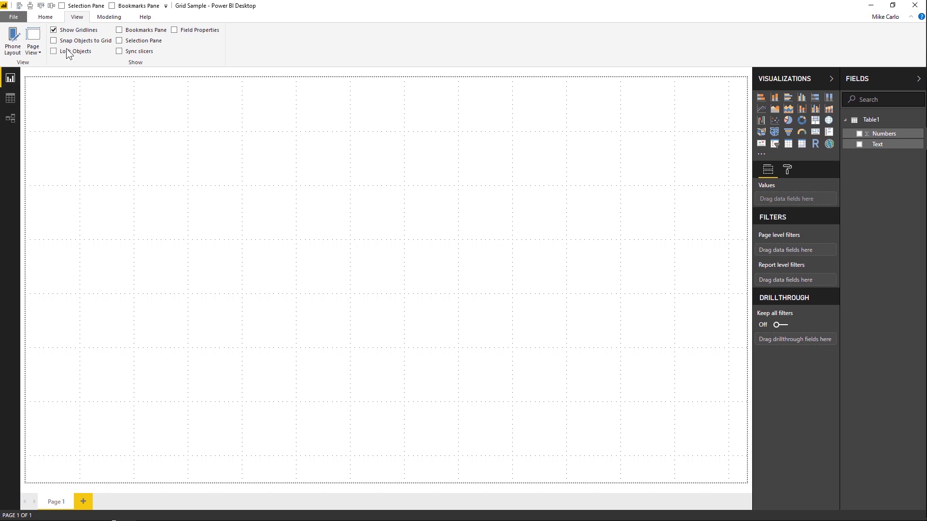
# Chart Numbers by Text as a column chart, enlarge it and move it down-right
pyautogui.click(859, 135)
pyautogui.click(860, 145)
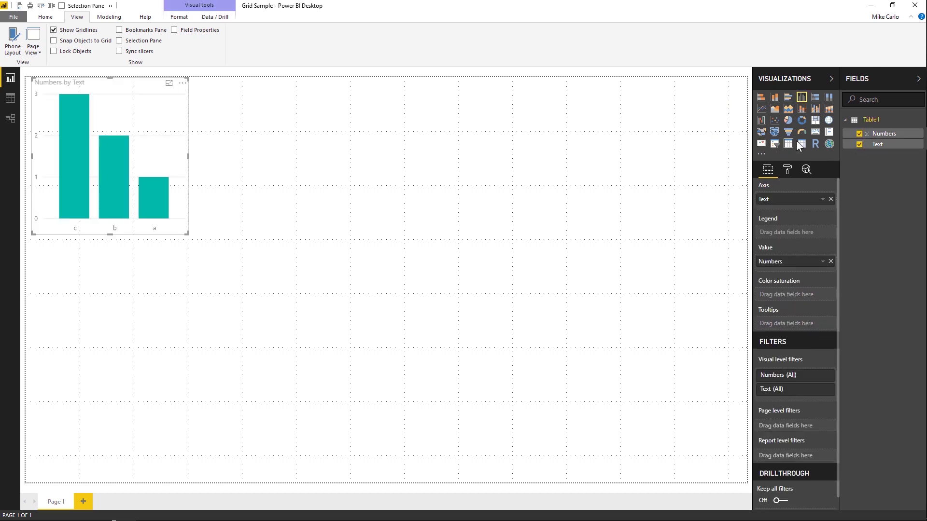
pyautogui.moveTo(187, 234); pyautogui.dragTo(239, 237)
pyautogui.moveTo(120, 143); pyautogui.dragTo(142, 158)
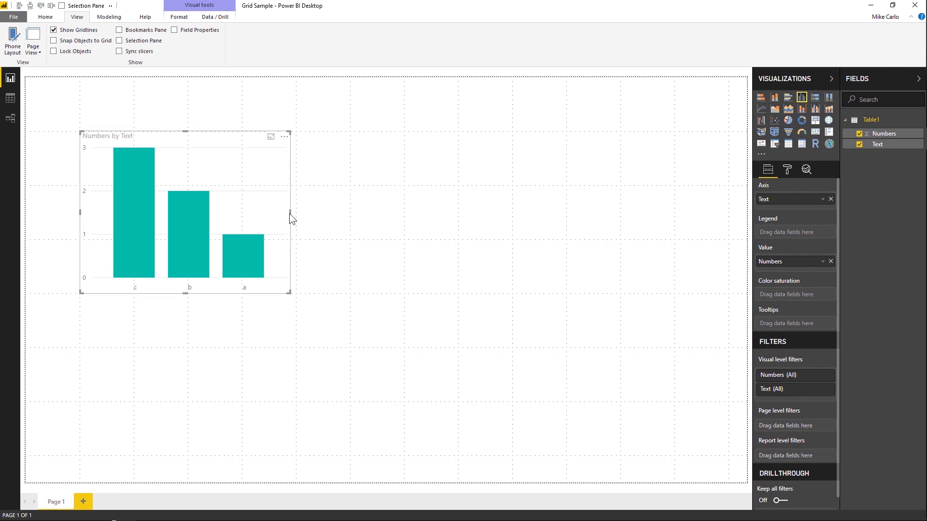
pyautogui.moveTo(290, 215); pyautogui.dragTo(296, 214)
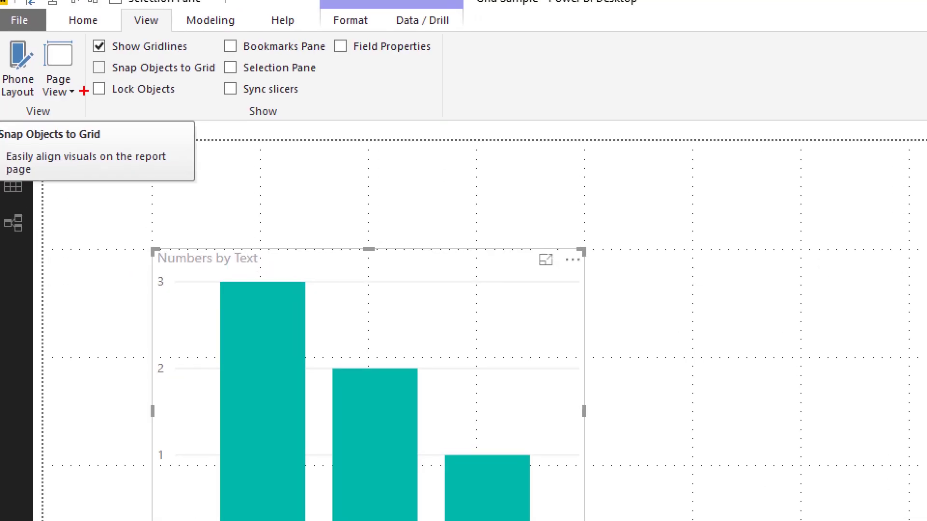
# Turn on Snap Objects to Grid and fit the chart onto the gridlines at the top-left
pyautogui.moveTo(92, 76); pyautogui.dragTo(214, 78)
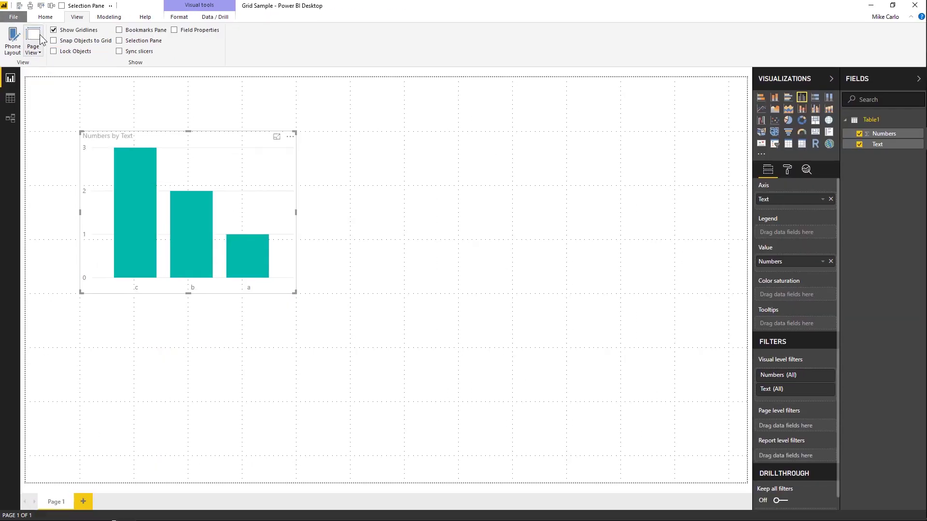
pyautogui.click(99, 68)
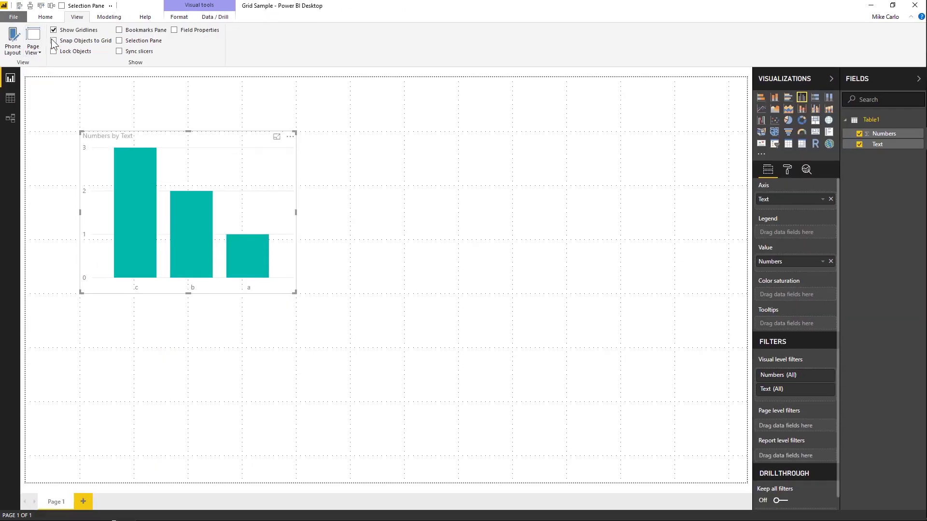
pyautogui.moveTo(295, 291)
pyautogui.mouseDown()
pyautogui.moveTo(282, 283)
pyautogui.moveTo(288, 268)
pyautogui.moveTo(296, 281)
pyautogui.moveTo(288, 292)
pyautogui.mouseUp()
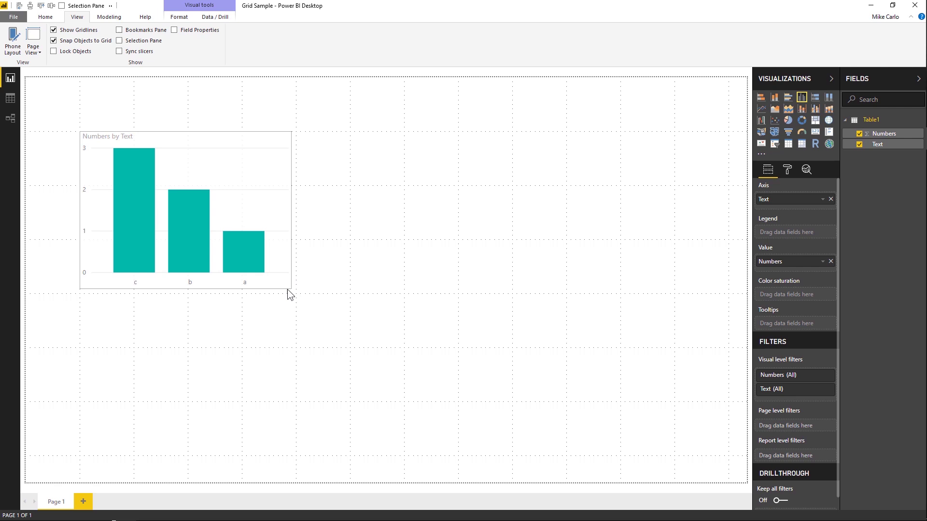
pyautogui.moveTo(225, 176); pyautogui.dragTo(177, 117)
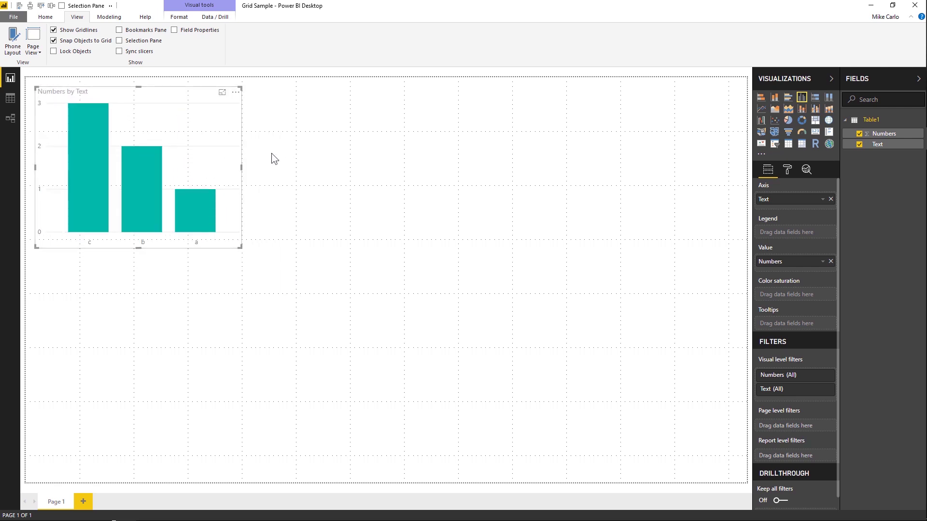
# Duplicate the Numbers by Text chart and line the copy up beside the original
pyautogui.hotkey('ctrl', 'c')
pyautogui.hotkey('ctrl', 'v')
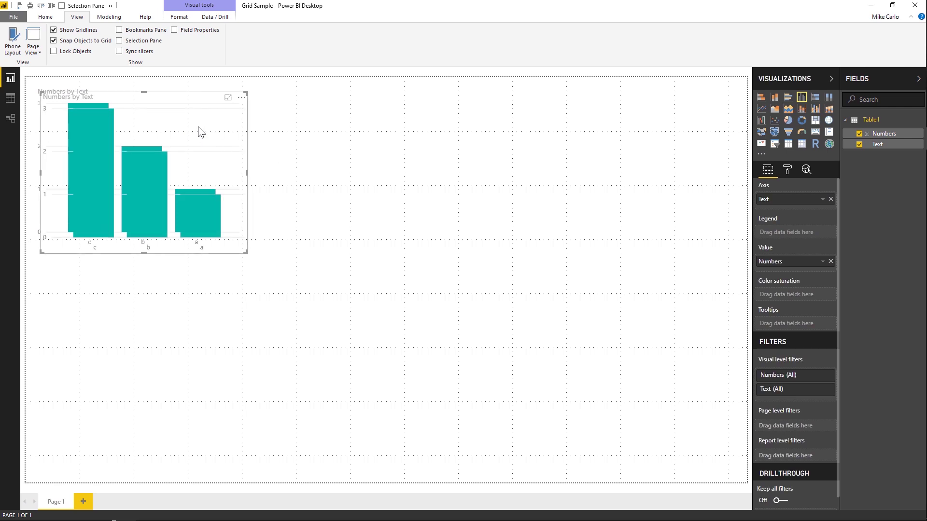
pyautogui.moveTo(198, 130); pyautogui.dragTo(419, 125)
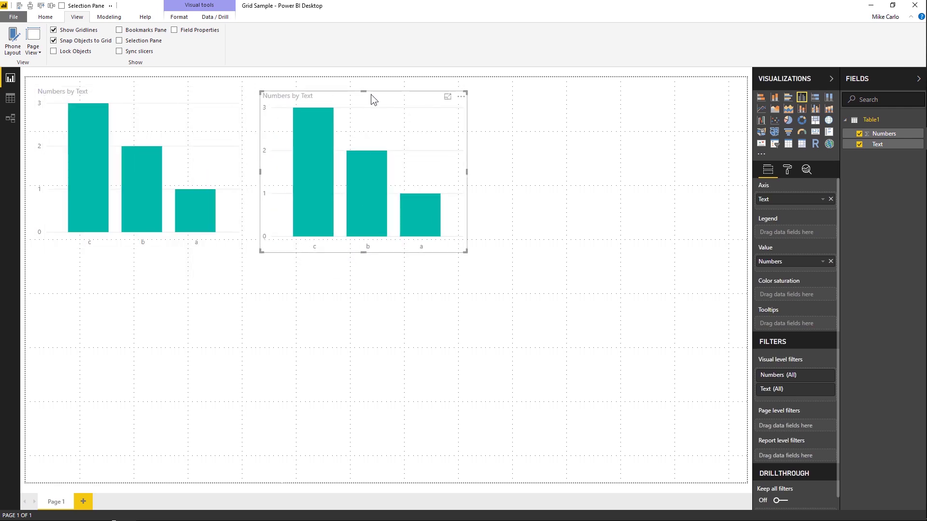
pyautogui.press('Up')
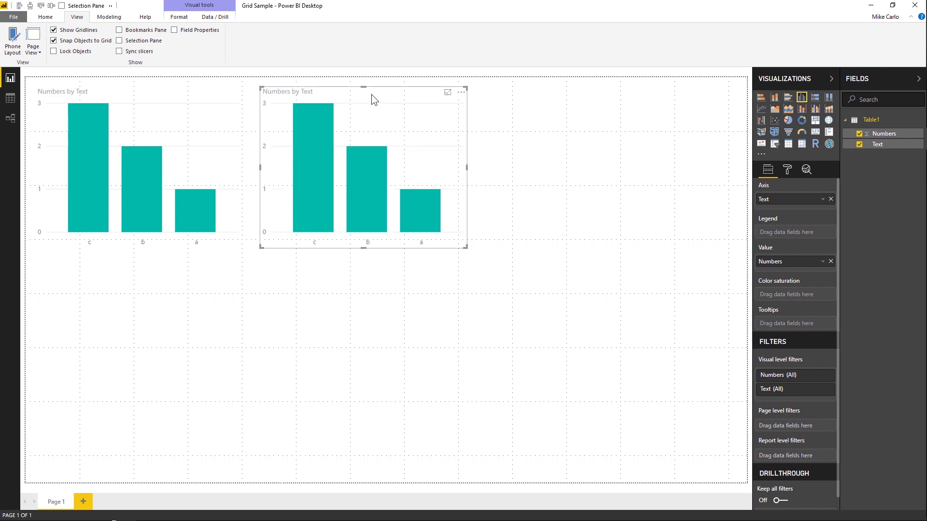
pyautogui.click(207, 100)
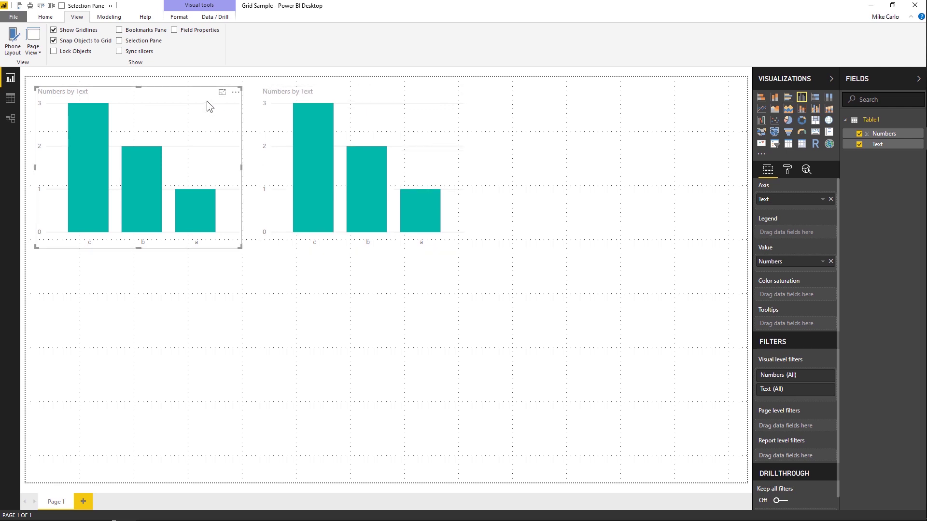
pyautogui.keyDown('ctrl'); pyautogui.click(403, 99); pyautogui.keyUp('ctrl')
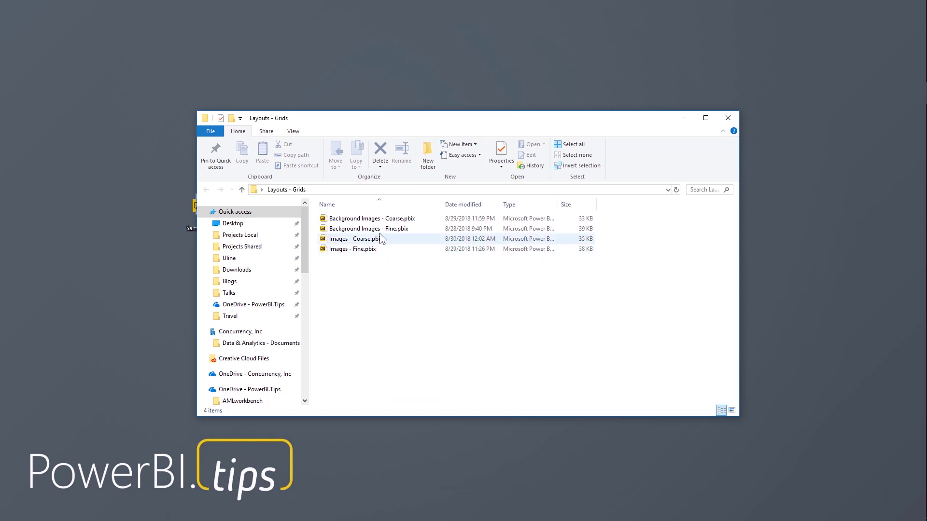
# Open Background Images - Fine.pbix from the Layouts - Grids folder
pyautogui.doubleClick(364, 230)
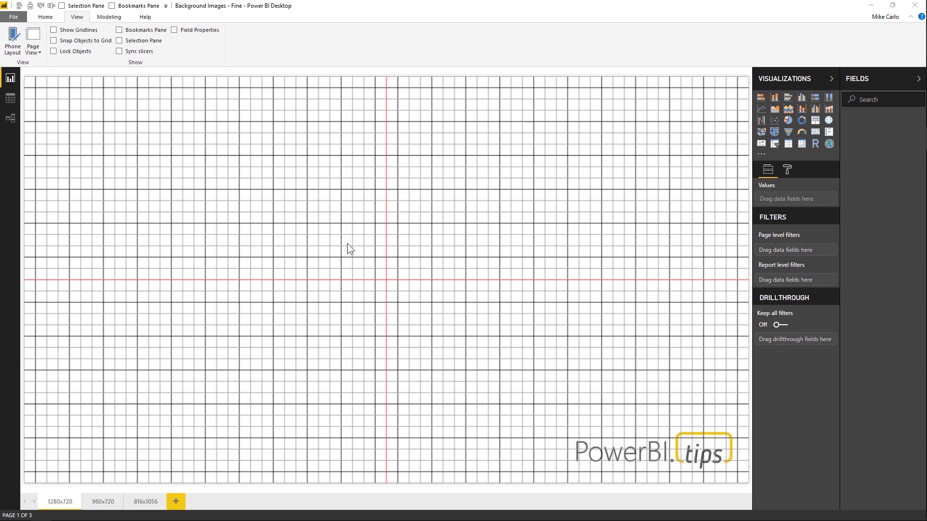
# Raise the page background image's transparency so the fine grid looks lighter
pyautogui.click(789, 169)
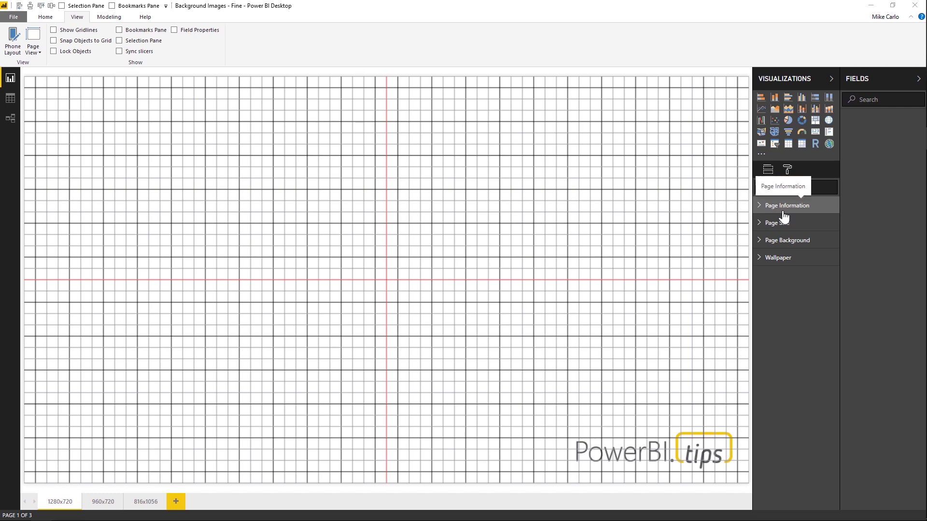
pyautogui.click(759, 241)
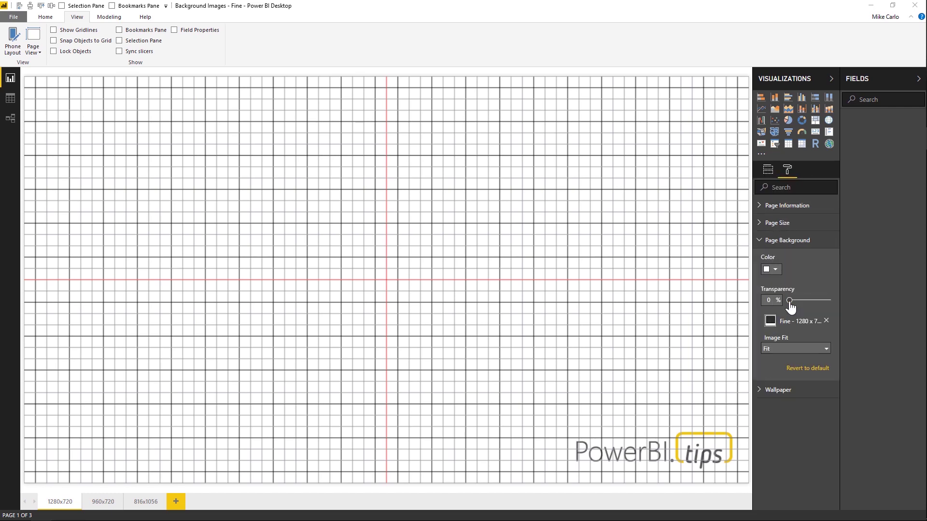
pyautogui.moveTo(790, 301)
pyautogui.mouseDown()
pyautogui.moveTo(832, 303)
pyautogui.moveTo(800, 309)
pyautogui.mouseUp()
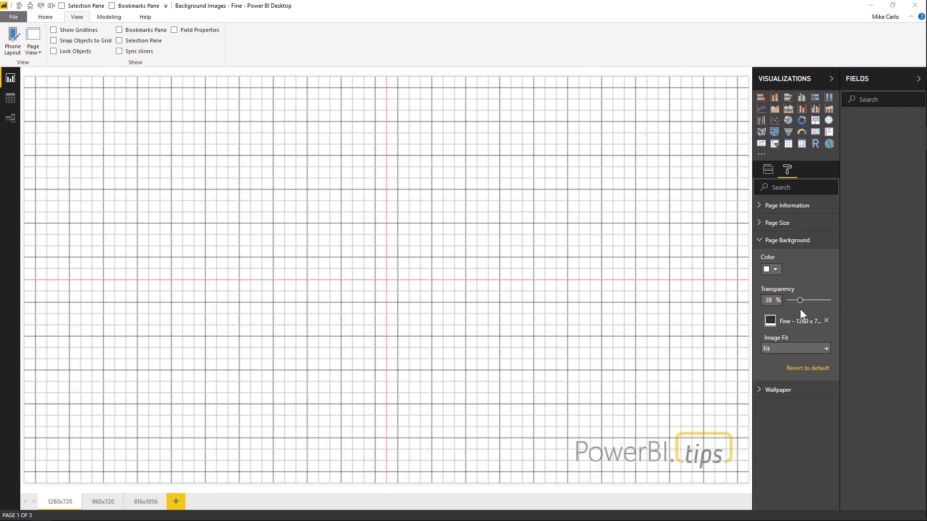
pyautogui.click(759, 241)
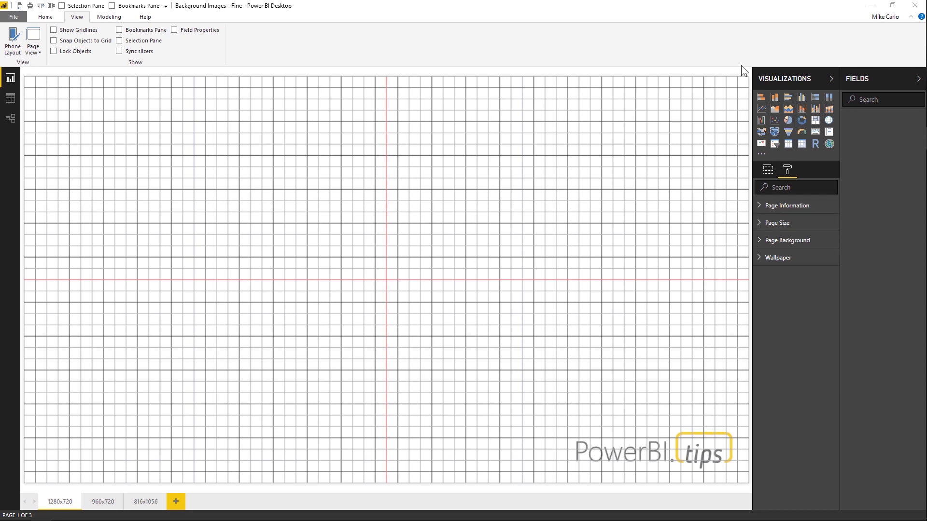
# Enter a new Table1 with Column1 values 1, 2, 3, load it, and chart Column1
pyautogui.click(46, 17)
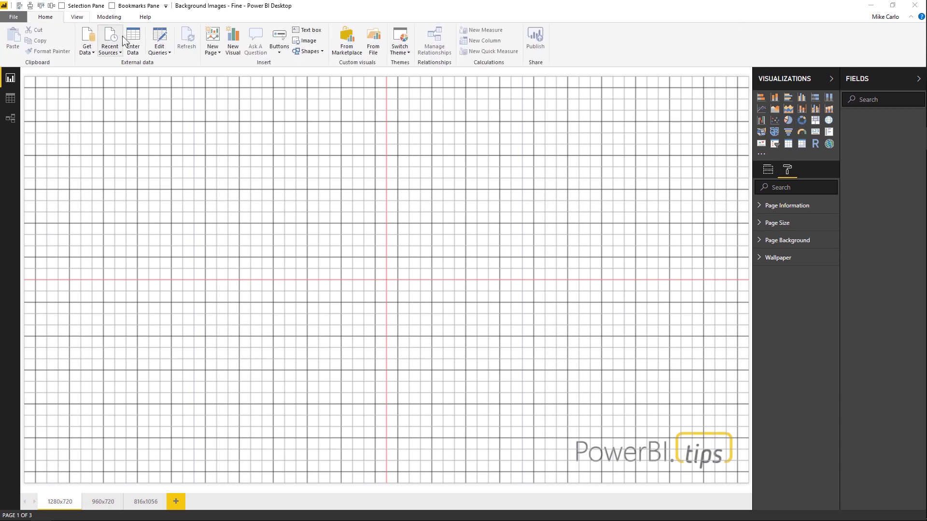
pyautogui.click(132, 44)
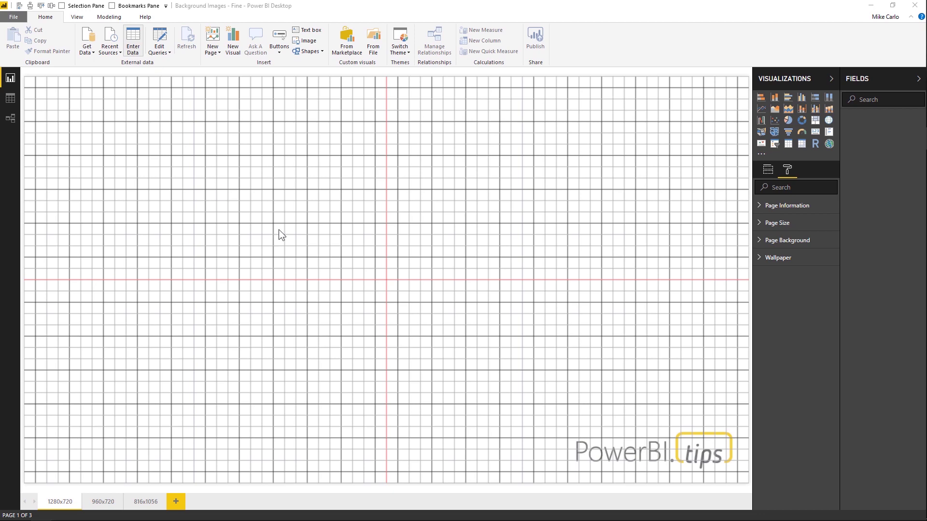
pyautogui.write('1')
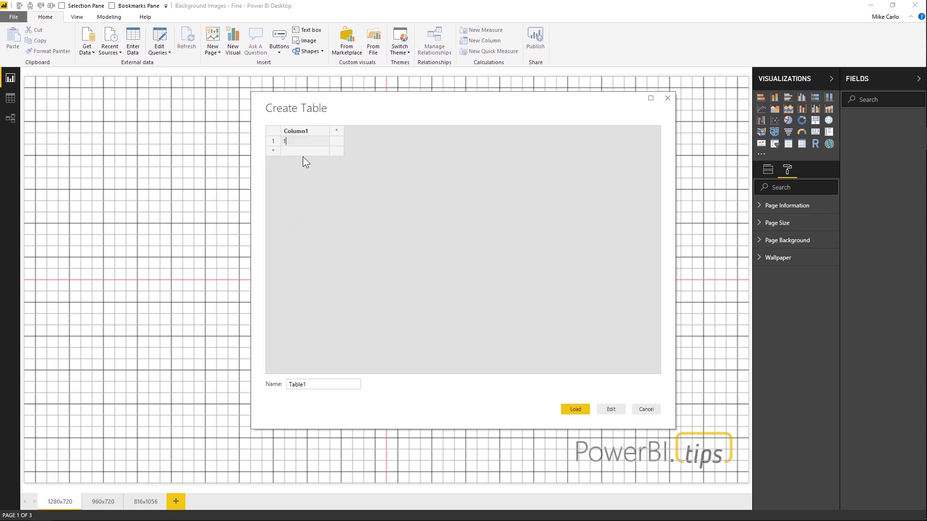
pyautogui.press('Return')
pyautogui.write('2')
pyautogui.press('Return')
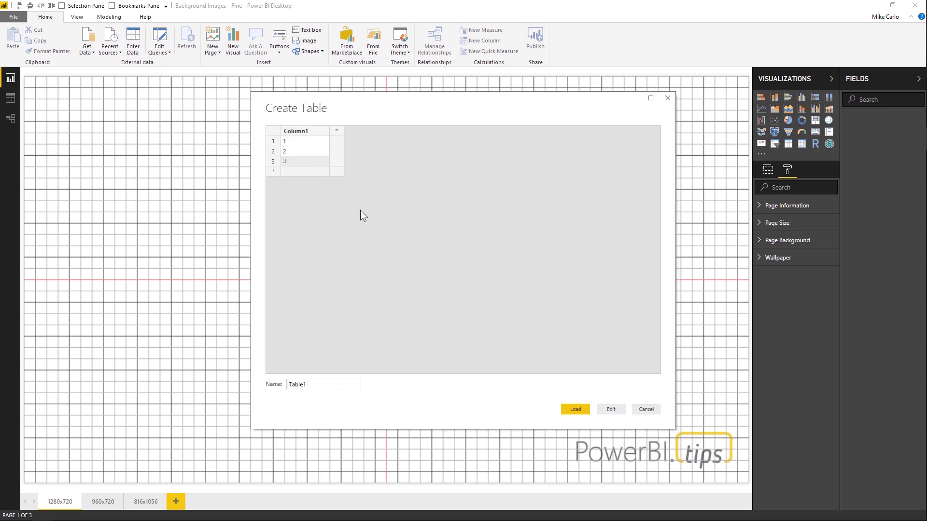
pyautogui.click(588, 409)
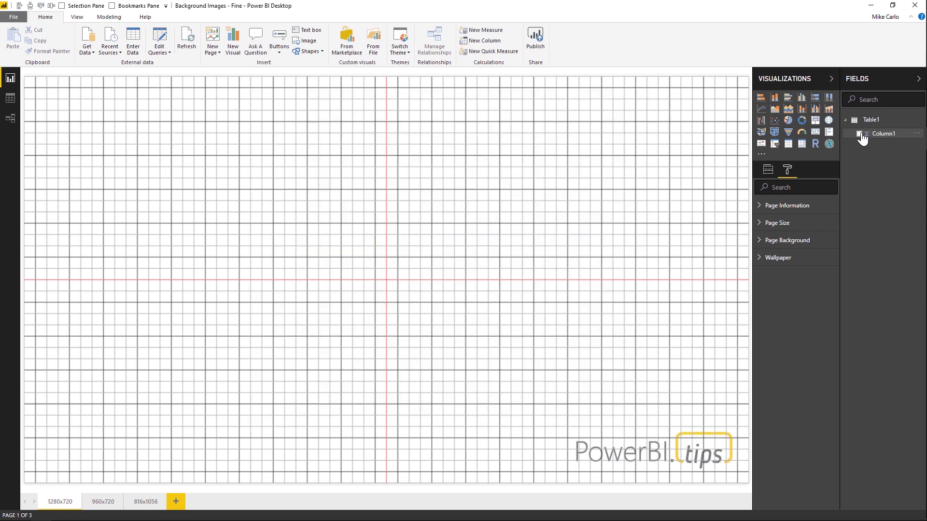
pyautogui.click(859, 133)
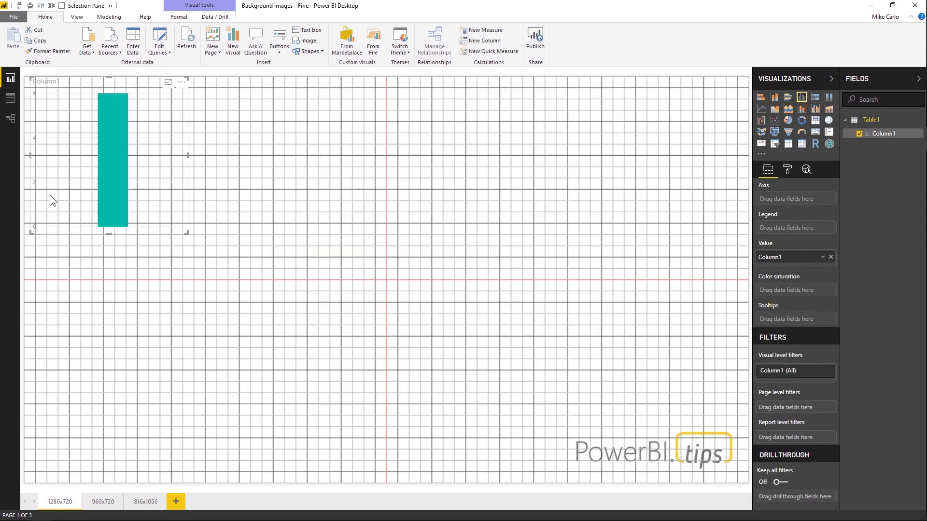
# Resize the Column1 chart and snap it so its right edge meets the vertical centre line
pyautogui.moveTo(186, 233); pyautogui.dragTo(241, 216)
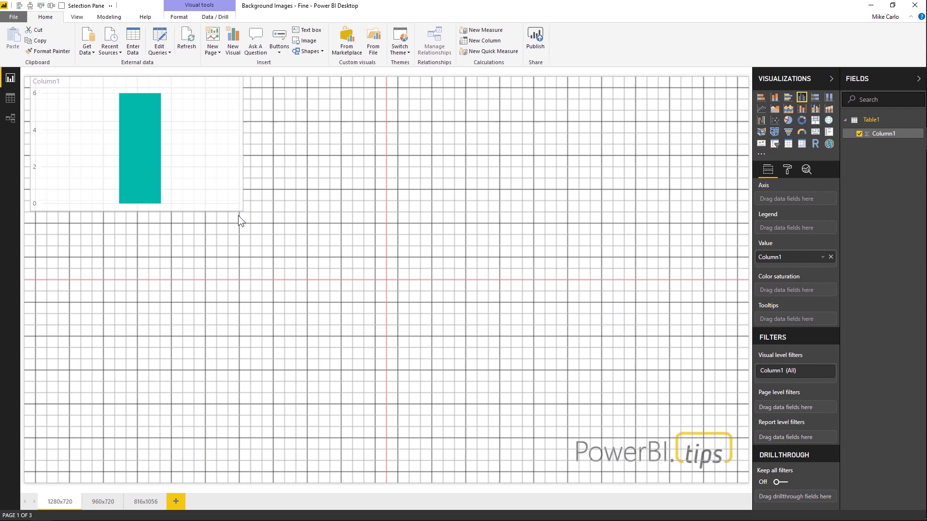
pyautogui.moveTo(216, 180); pyautogui.dragTo(216, 183)
pyautogui.moveTo(245, 226); pyautogui.dragTo(238, 222)
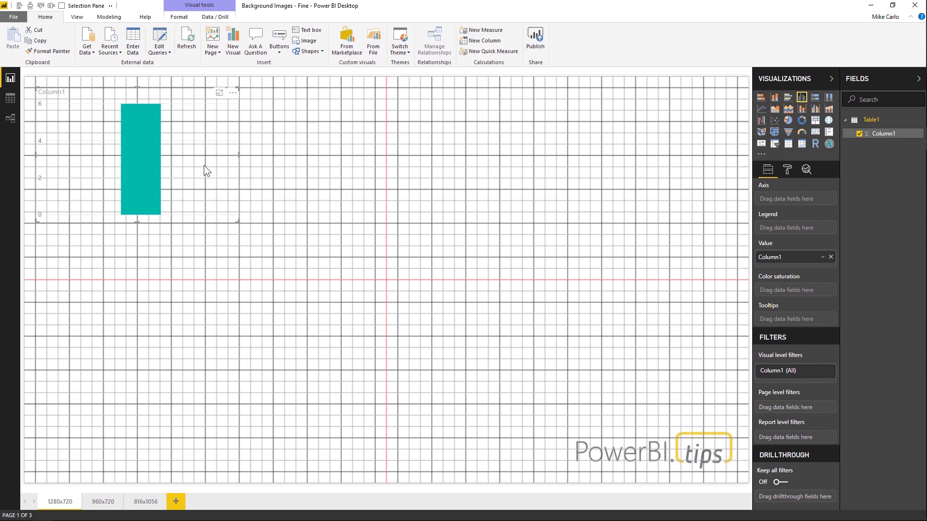
pyautogui.moveTo(203, 165); pyautogui.dragTo(214, 175)
pyautogui.moveTo(326, 210); pyautogui.dragTo(350, 166)
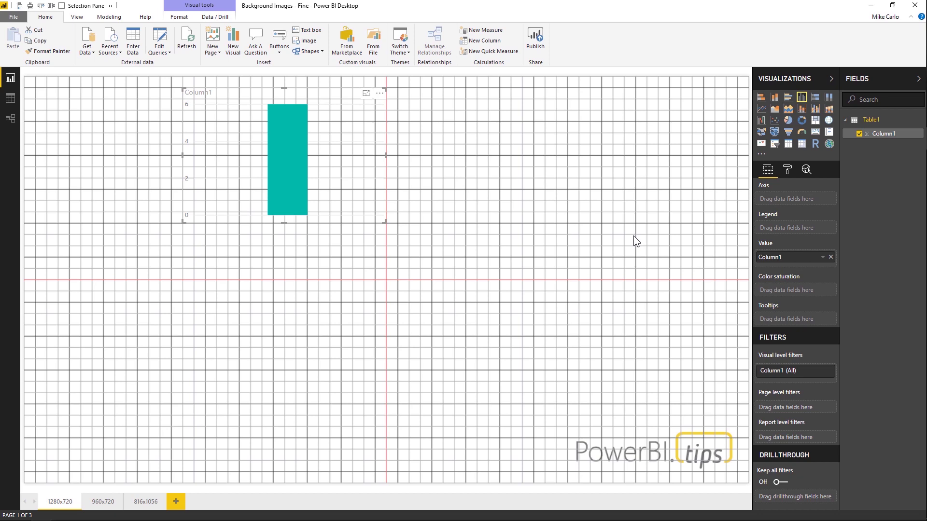
# Paste two copies of the Column1 chart, one to its right and one below it
pyautogui.hotkey('ctrl', 'c')
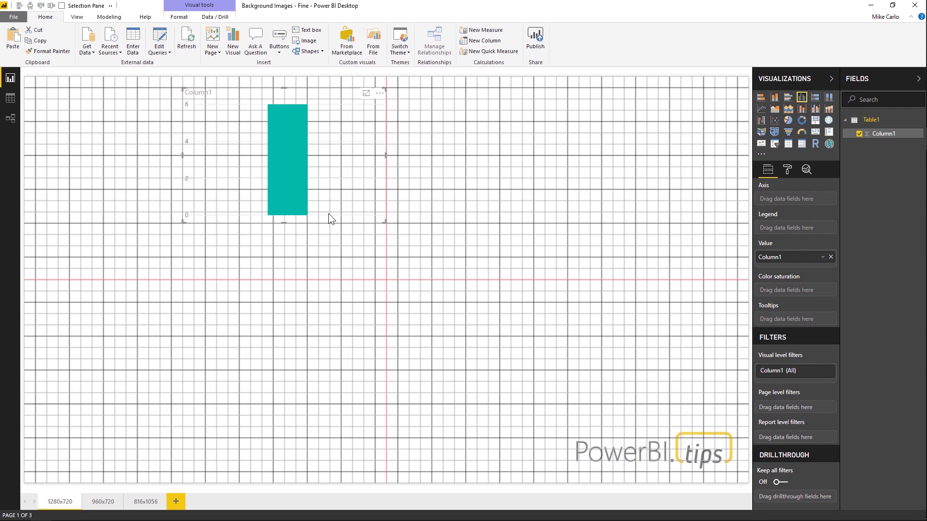
pyautogui.hotkey('ctrl', 'v')
pyautogui.moveTo(302, 190); pyautogui.dragTo(506, 176)
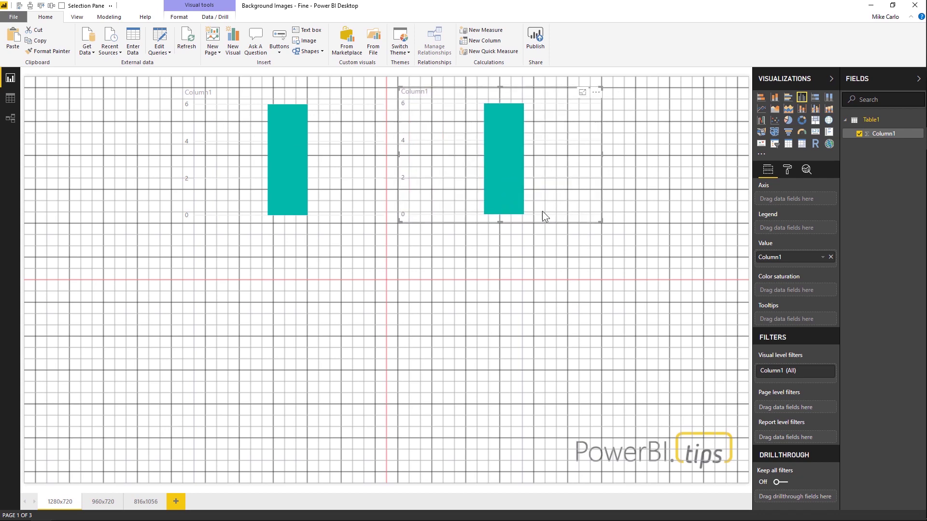
pyautogui.hotkey('ctrl', 'v')
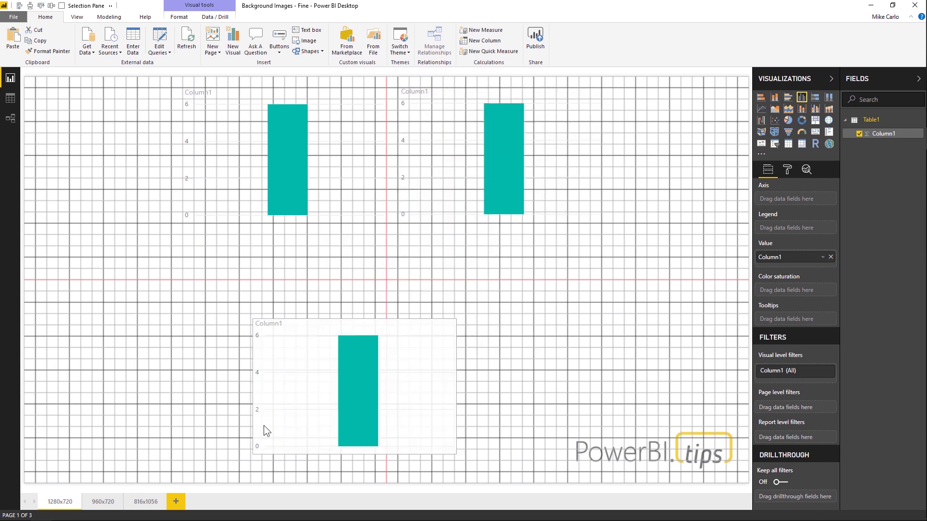
pyautogui.moveTo(355, 399); pyautogui.dragTo(270, 372)
pyautogui.click(270, 374)
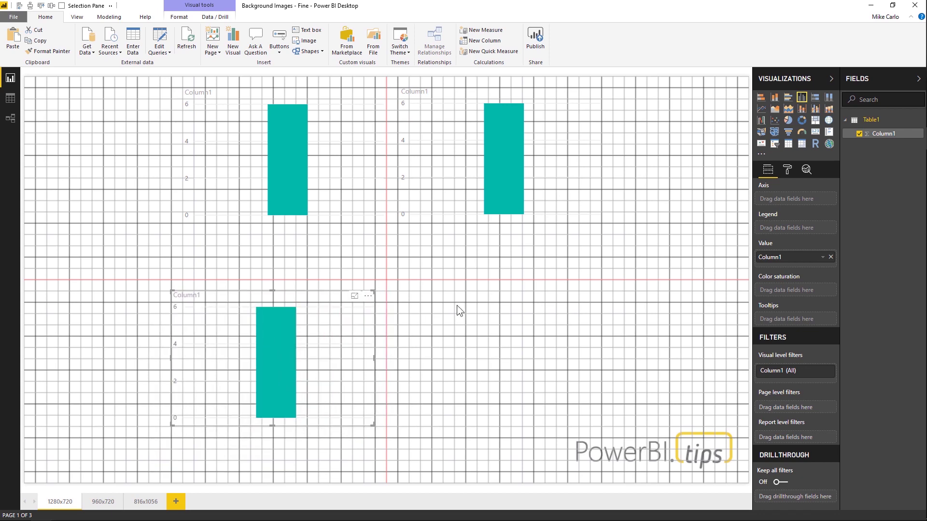
# Set the page background image Transparency to 100%, leaving the charts on plain white
pyautogui.click(786, 170)
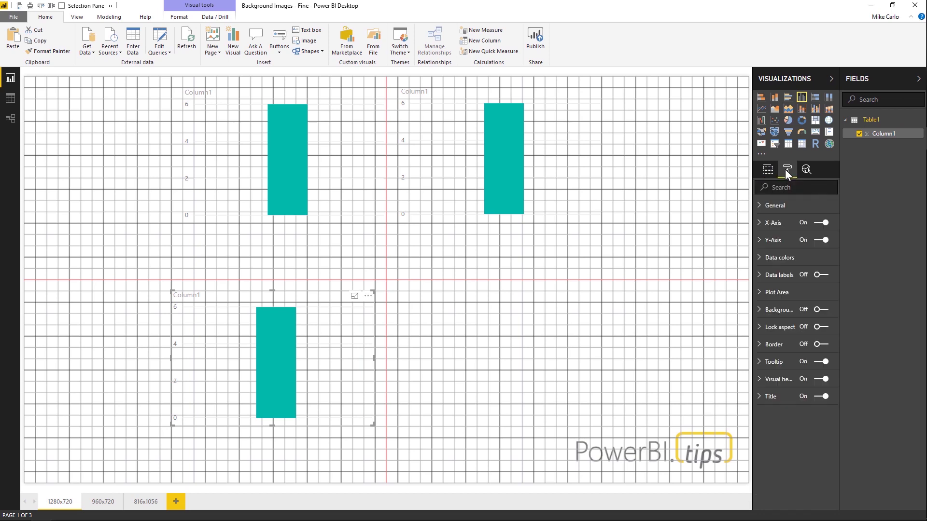
pyautogui.click(684, 134)
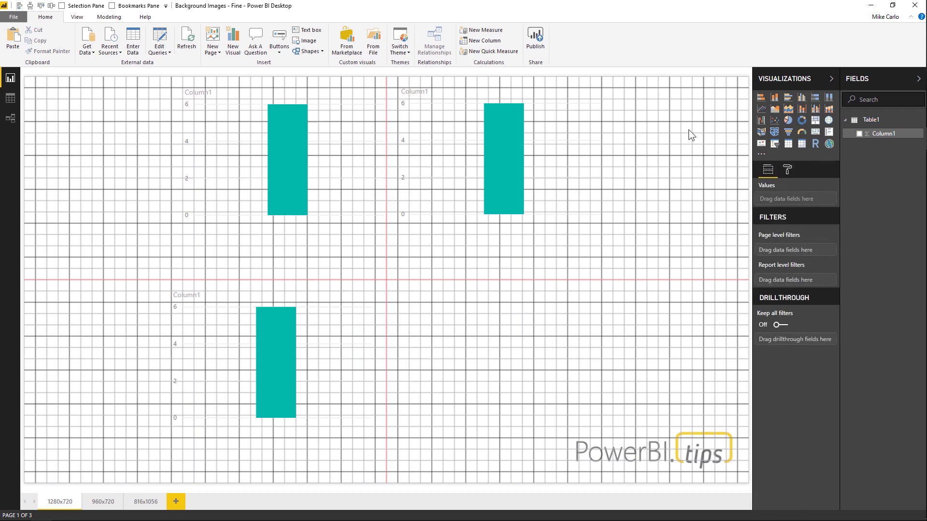
pyautogui.click(786, 169)
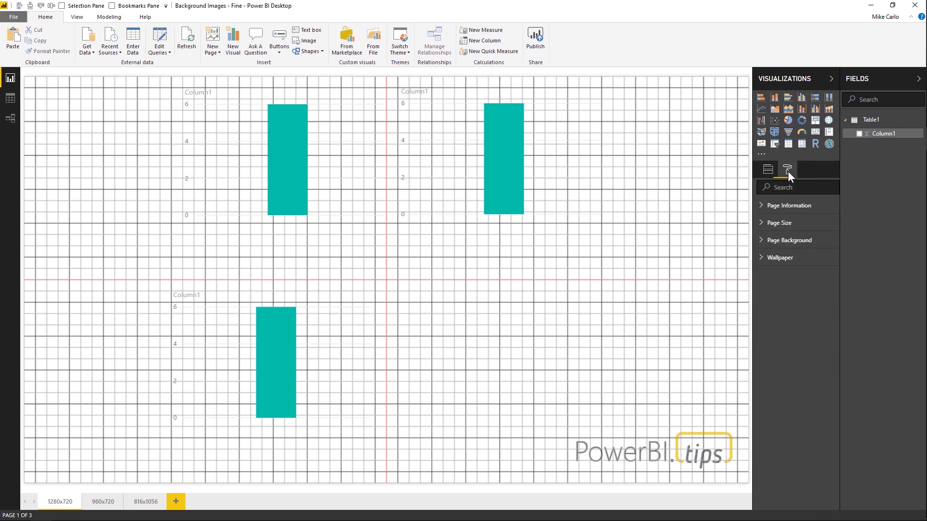
pyautogui.click(772, 240)
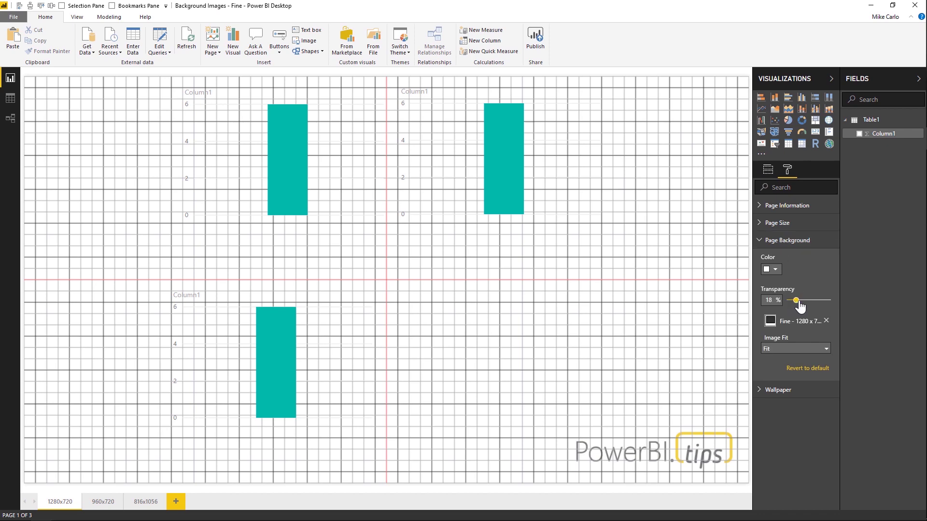
pyautogui.moveTo(798, 300); pyautogui.dragTo(838, 302)
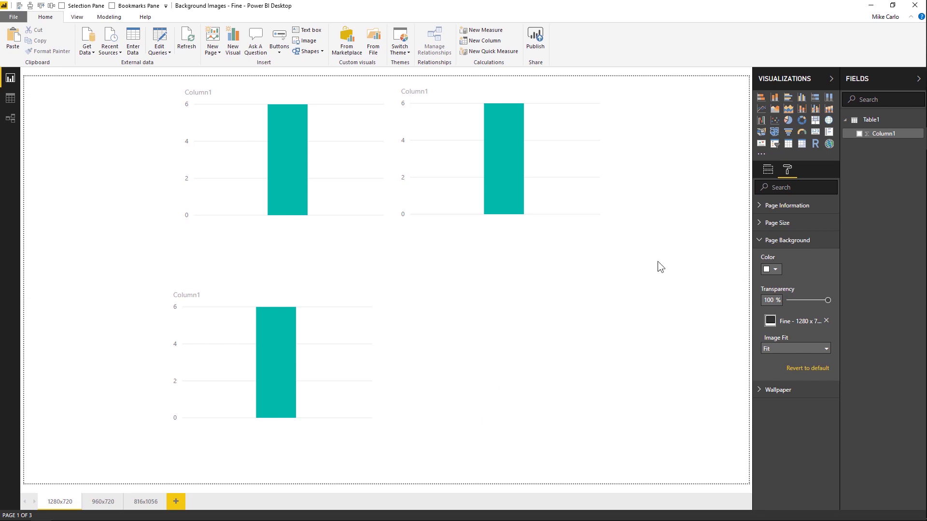
pyautogui.click(761, 241)
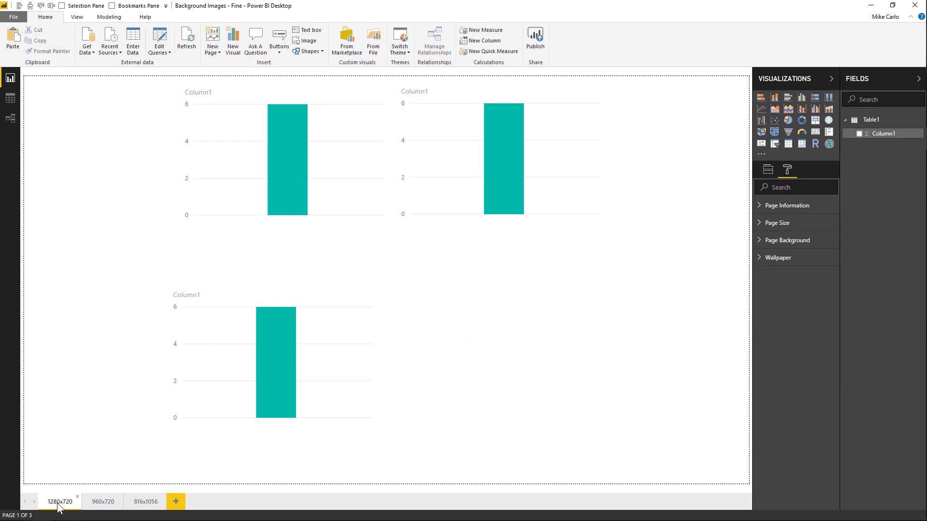
# Fade the 816x1056 page's grid background to 86% transparency, then minimize Power BI Desktop
pyautogui.click(106, 502)
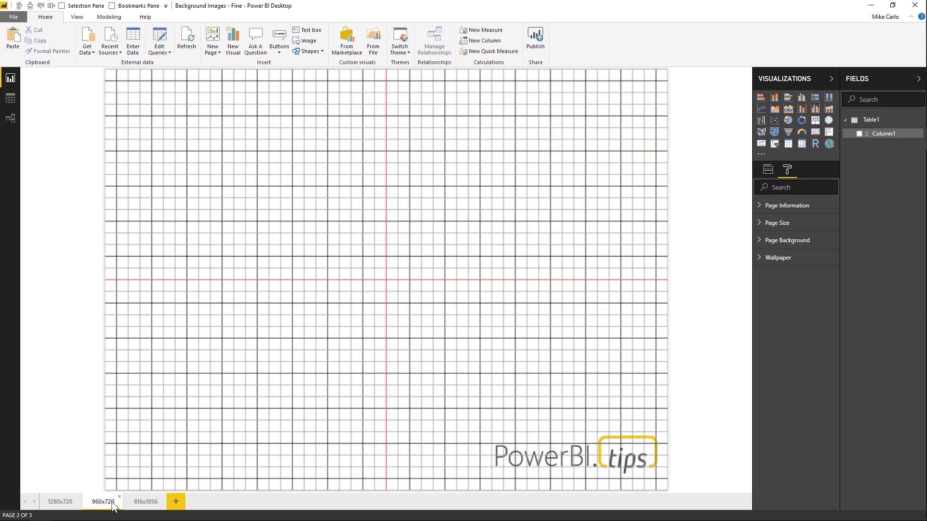
pyautogui.click(149, 505)
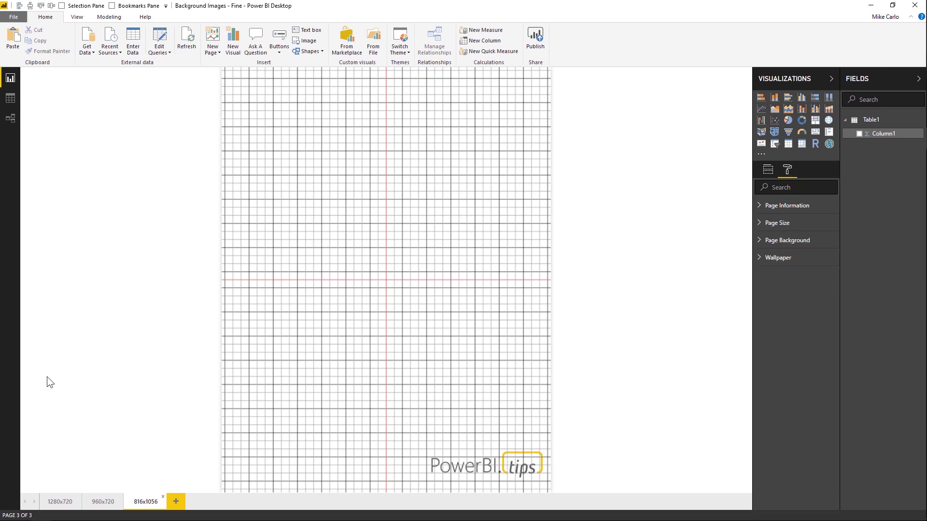
pyautogui.click(767, 241)
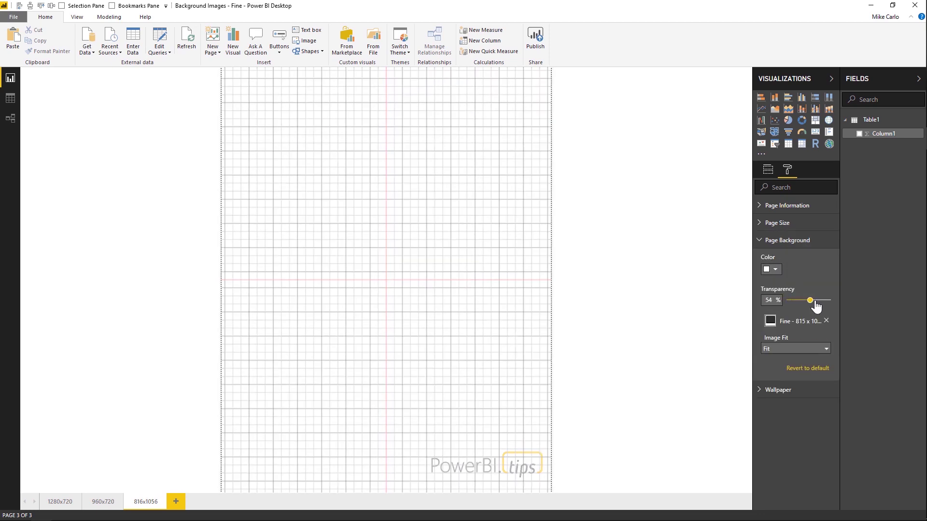
pyautogui.moveTo(813, 304)
pyautogui.mouseDown()
pyautogui.moveTo(790, 310)
pyautogui.moveTo(825, 309)
pyautogui.mouseUp()
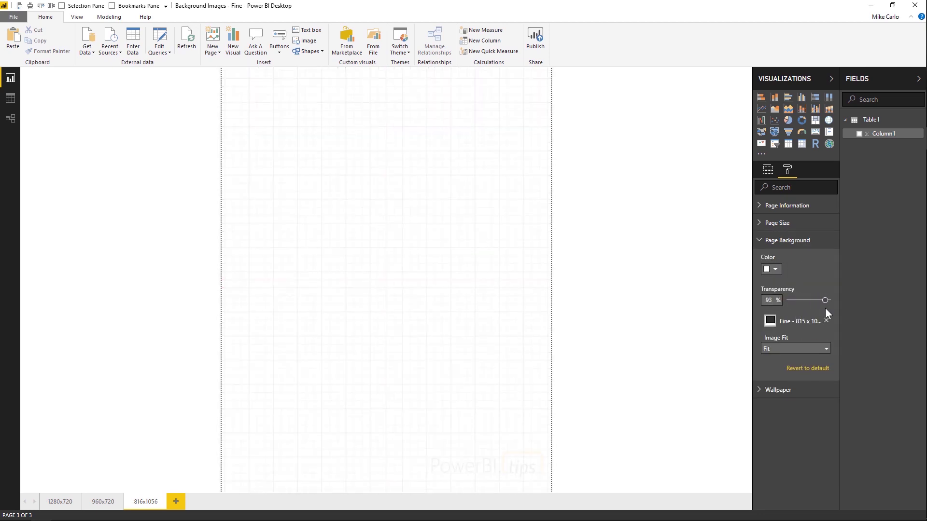
pyautogui.click(871, 6)
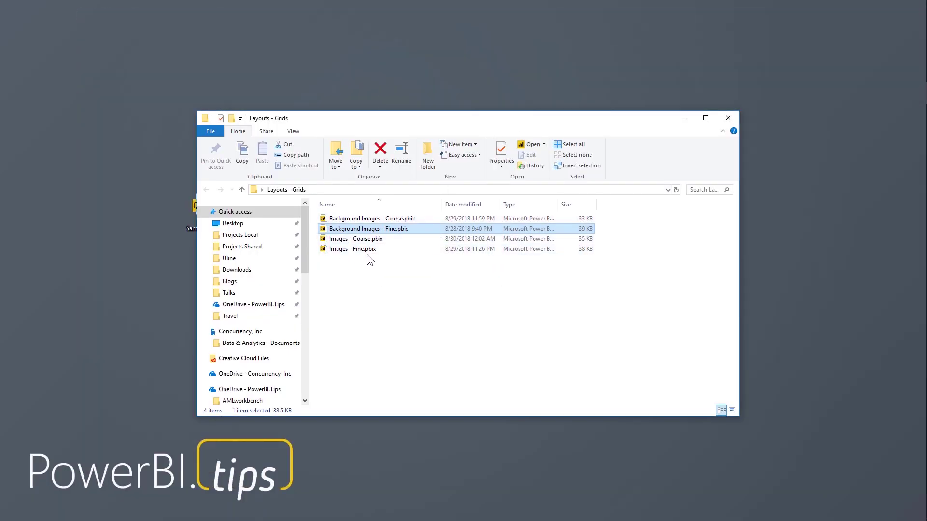
# Open Images - Fine.pbix from the Layouts - Grids folder and maximize the Power BI window
pyautogui.doubleClick(352, 250)
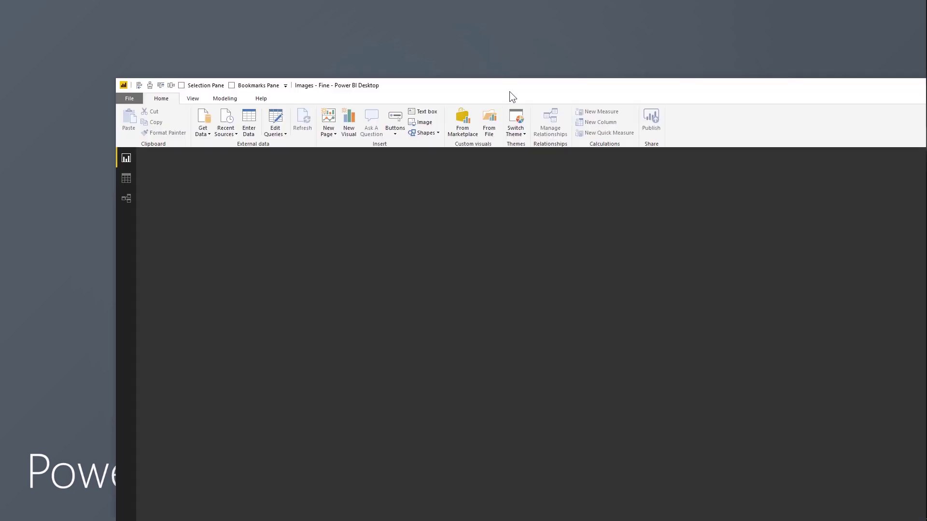
pyautogui.doubleClick(507, 85)
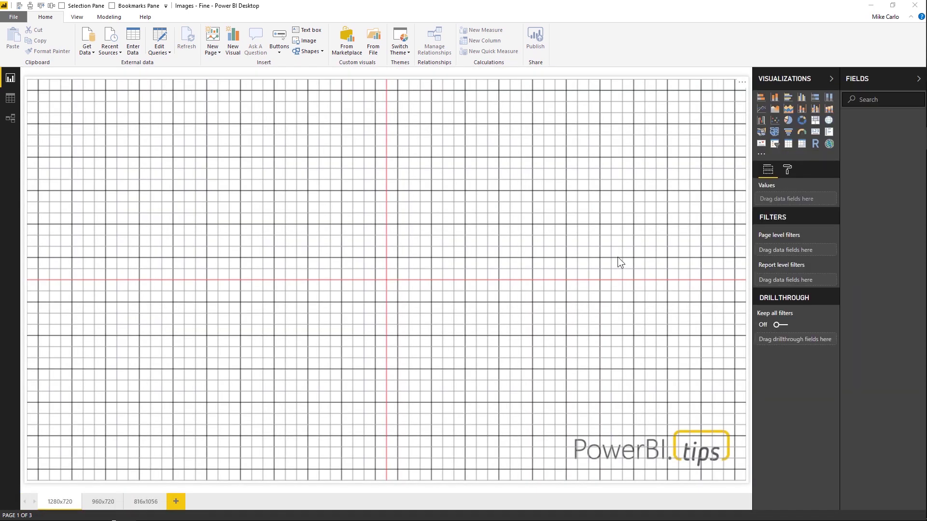
# Select the fine grid image on the 1280x720 page and bring up the View options
pyautogui.click(578, 155)
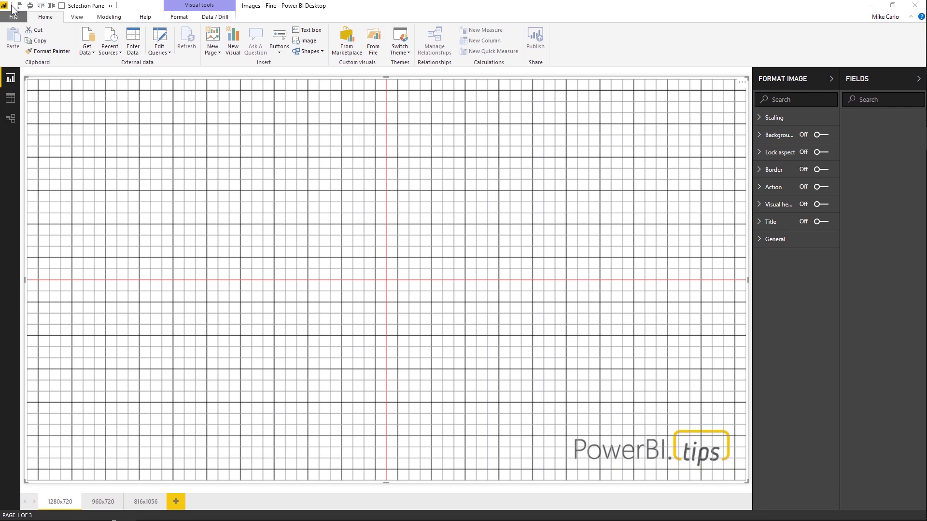
pyautogui.click(82, 17)
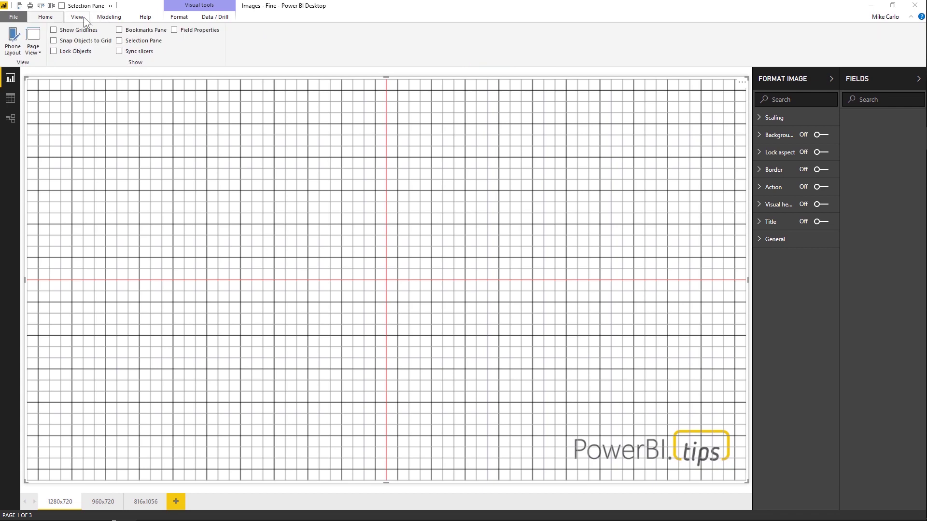
# Show the Selection pane and toggle the grid image hidden and visible twice, leaving it shown
pyautogui.click(137, 41)
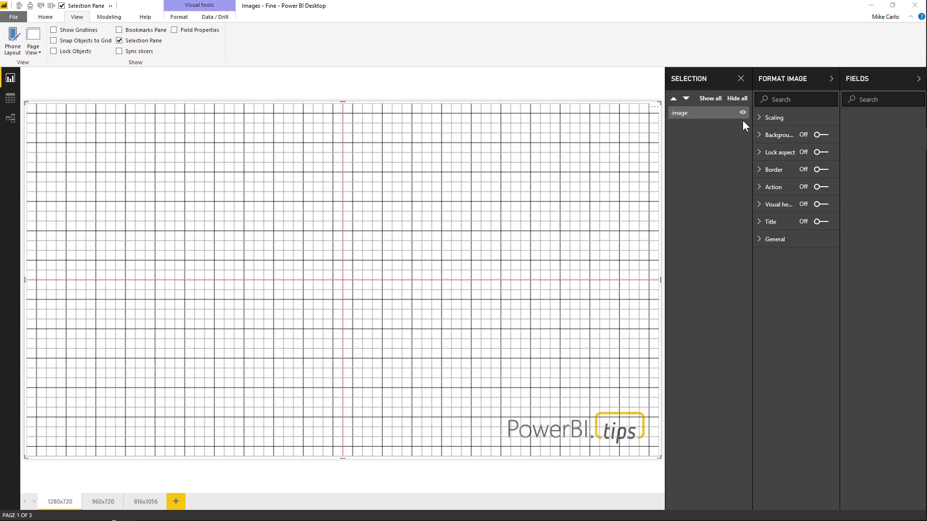
pyautogui.click(743, 114)
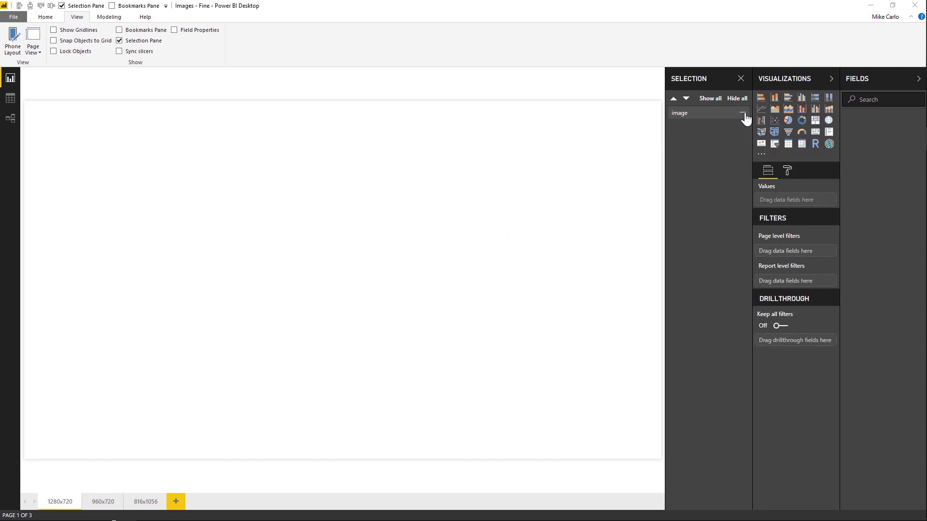
pyautogui.click(743, 114)
pyautogui.click(743, 114)
pyautogui.click(743, 114)
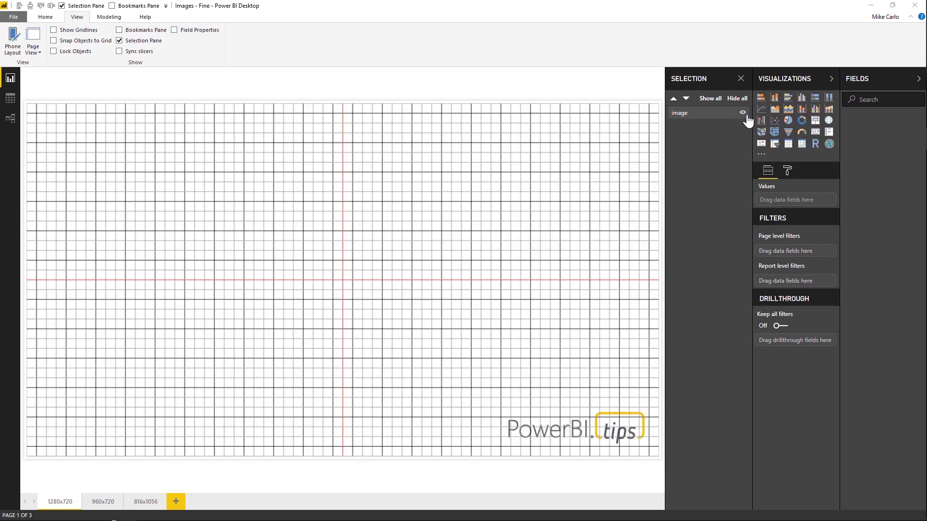